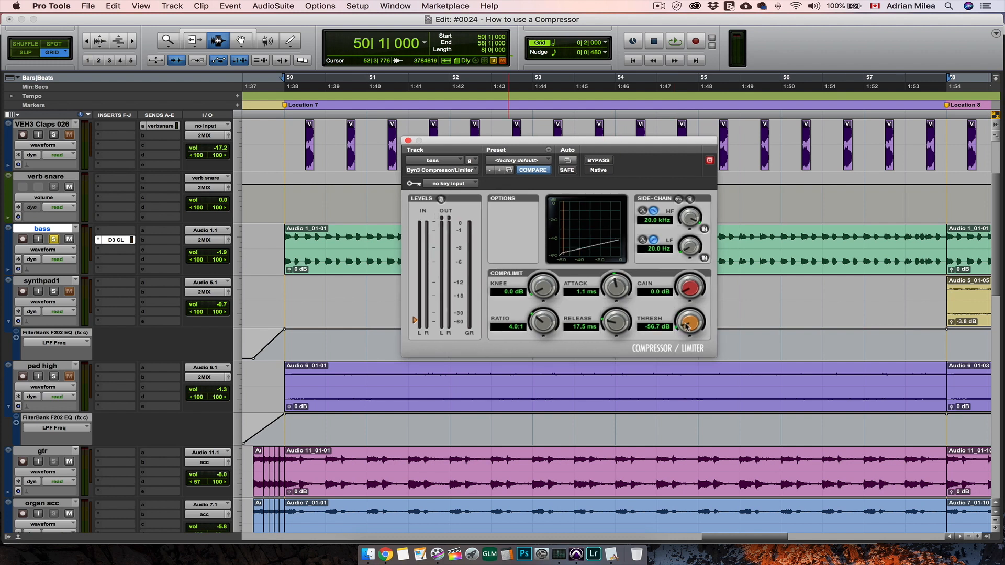
Play the looped section and set the bass compressor's threshold to -44.8 dB and attack to 2.4 ms.
key("space")
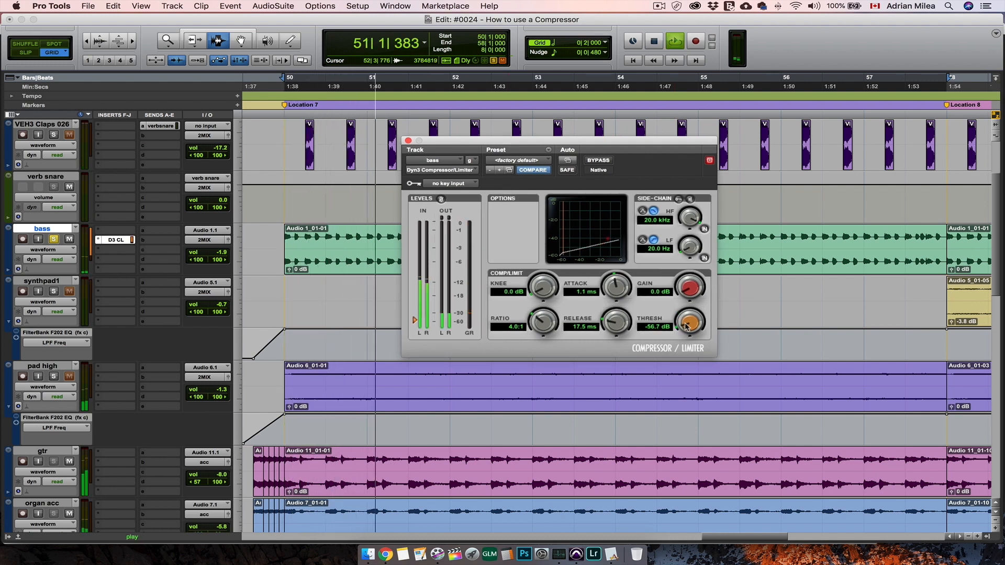
left_click_drag(687, 326, 687, 282)
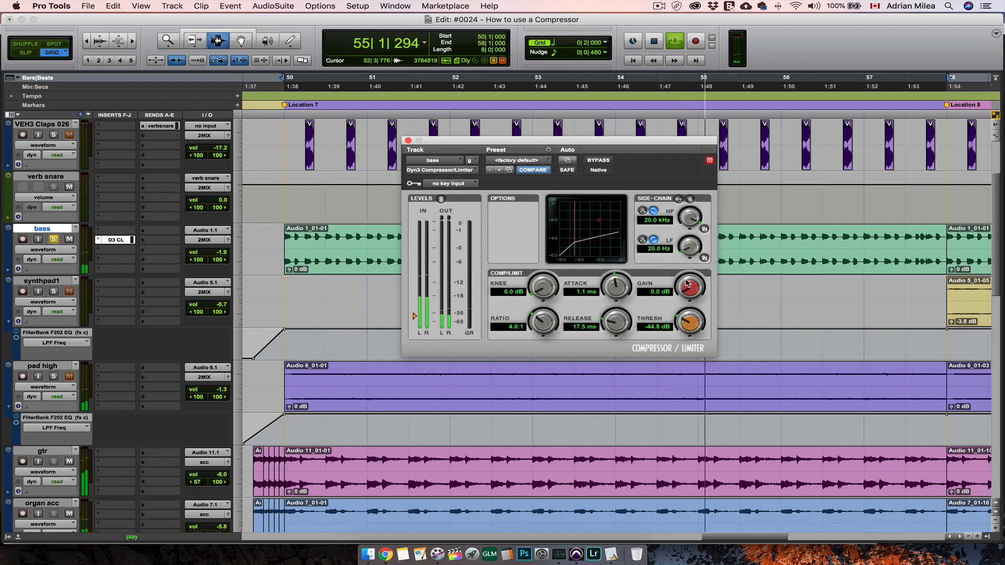
left_click_drag(611, 297, 616, 281)
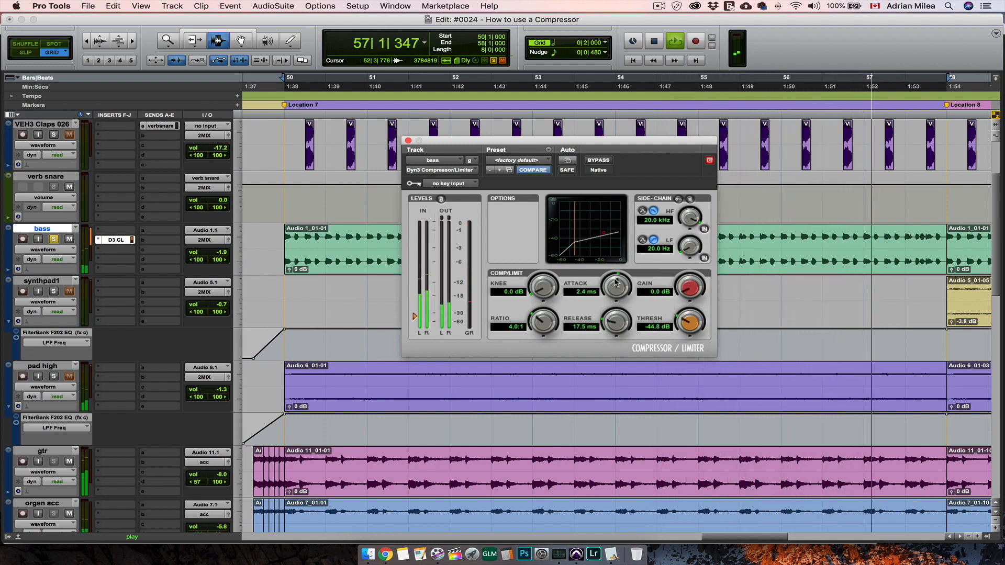
key("space")
key("space")
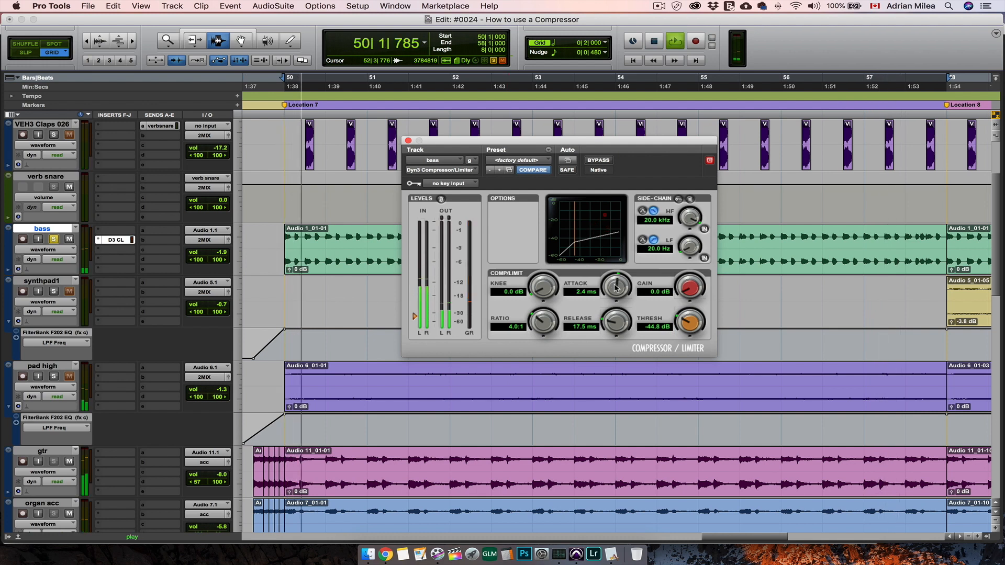
Set the bass compressor's attack to 6.8 ms and its release to 372.2 ms.
left_click_drag(617, 291, 622, 259)
left_click_drag(618, 317, 622, 268)
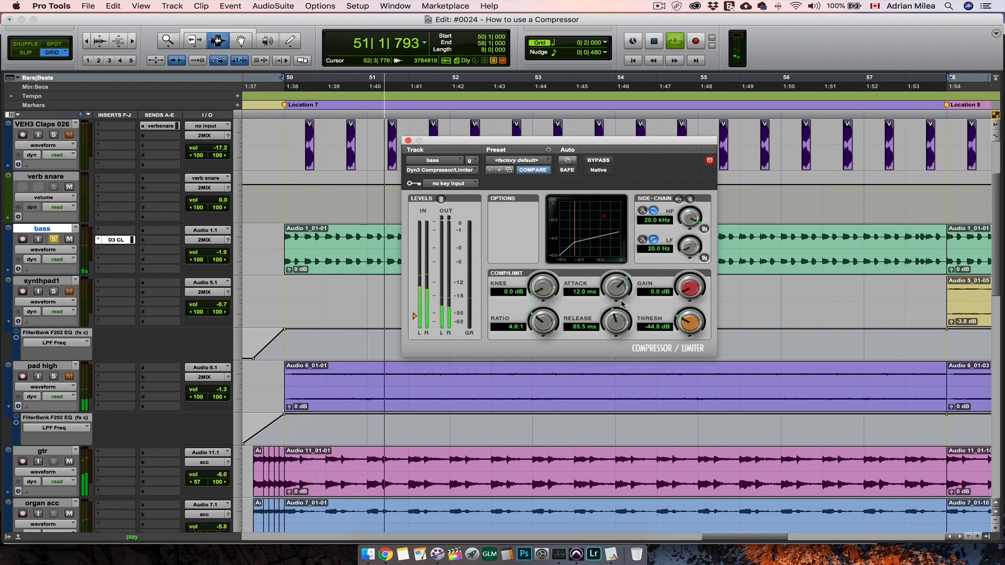
mouse_move(618, 322)
left_mouse_down()
mouse_move(619, 277)
mouse_move(621, 320)
left_mouse_up()
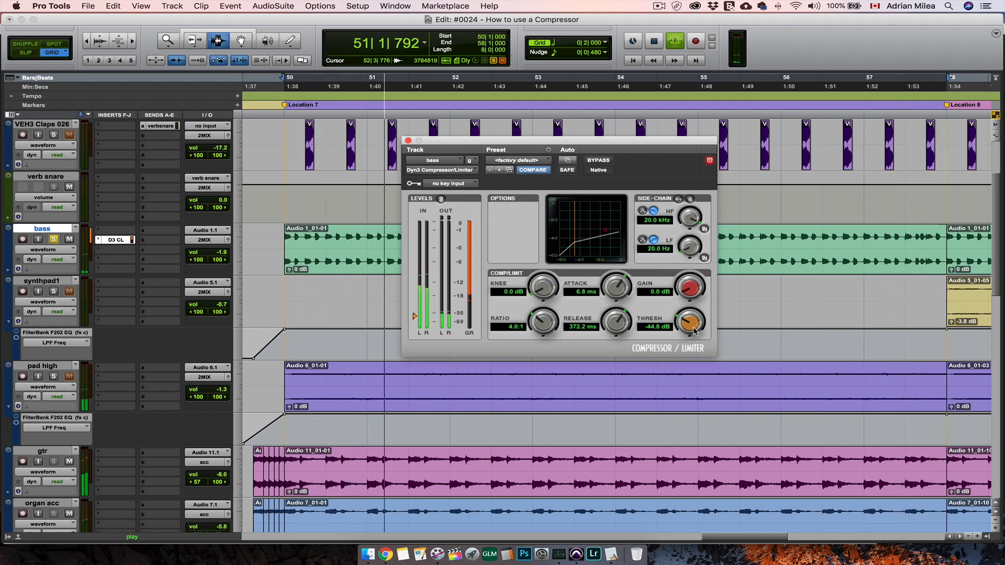
Set the bass compressor's attack to 8.3 ms and threshold to -27.1 dB while listening, ending with playback stopped.
mouse_move(692, 323)
left_mouse_down()
mouse_move(692, 284)
mouse_move(690, 329)
mouse_move(690, 314)
left_mouse_up()
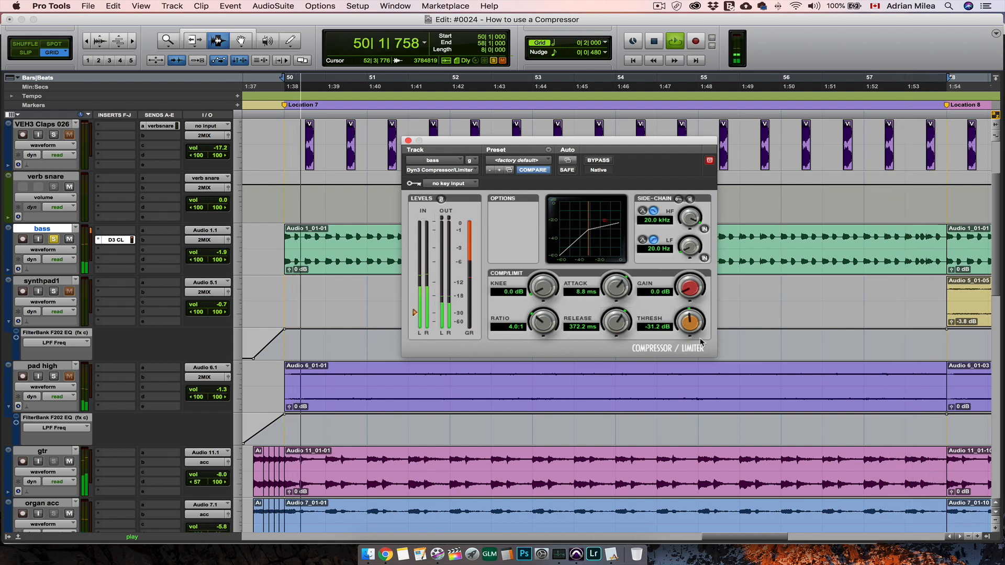
left_click_drag(621, 292, 619, 293)
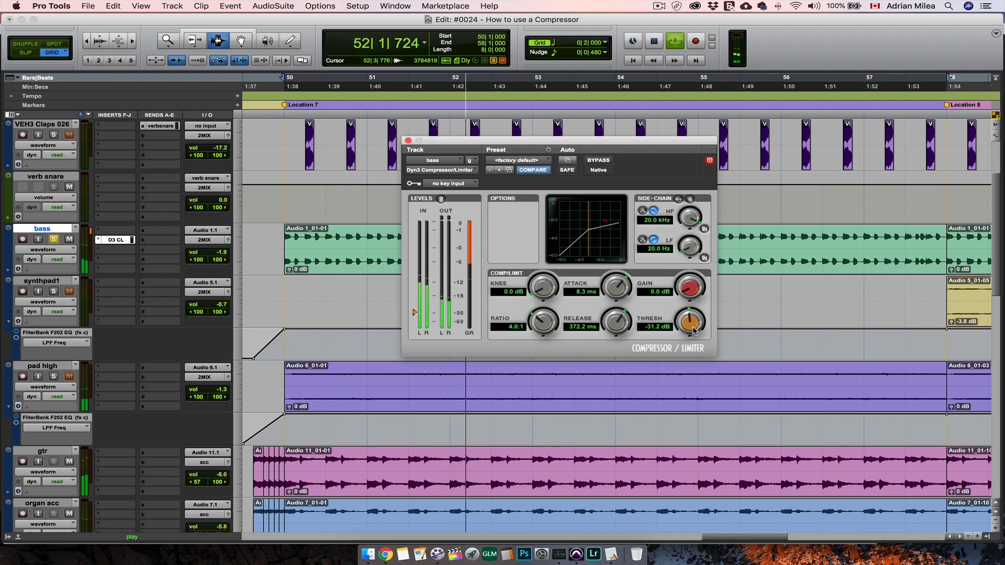
left_click_drag(694, 327, 693, 319)
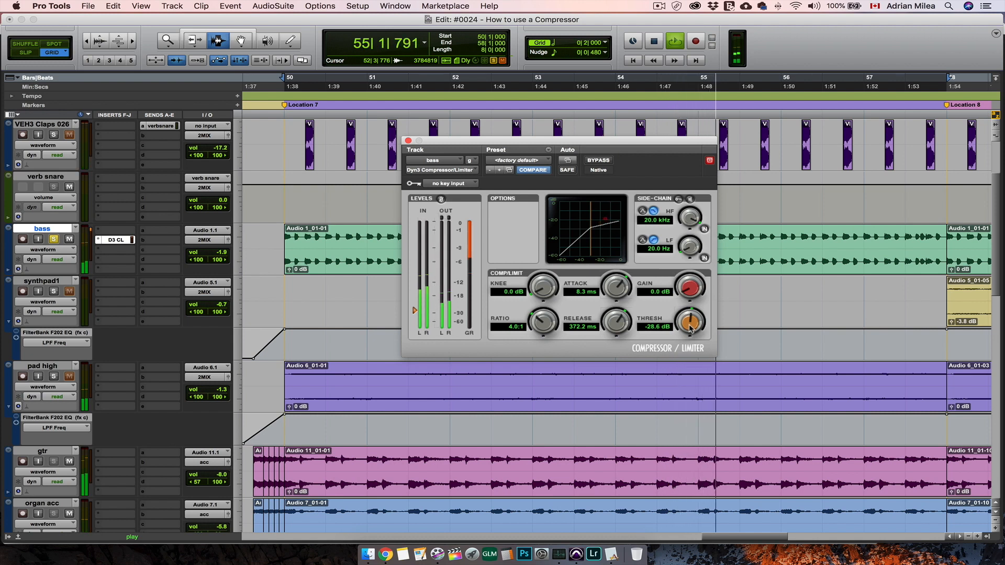
left_click_drag(689, 325, 689, 332)
key("space")
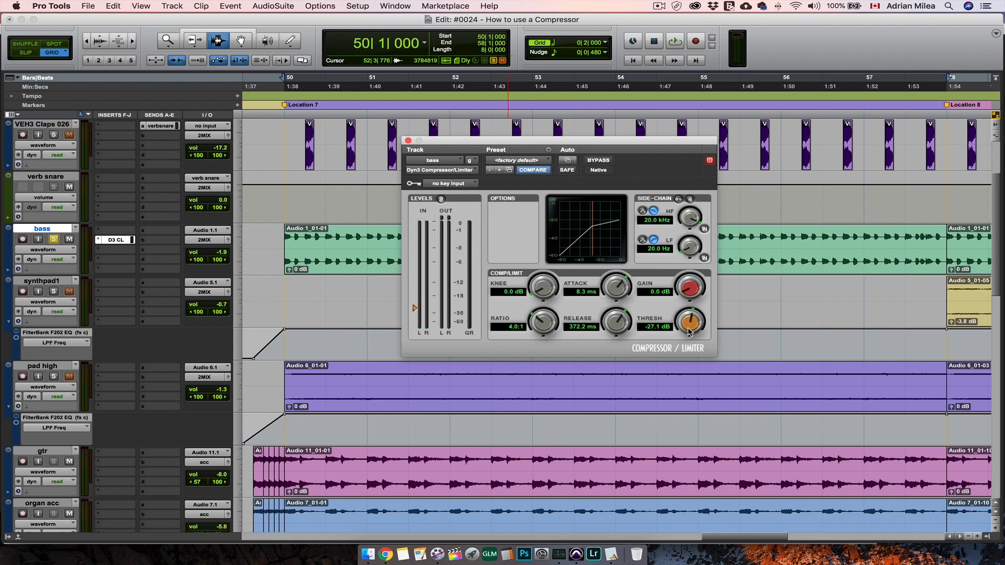
Play the loop and set the bass compressor's release to 314.9 ms, ending with playback stopped.
key("space")
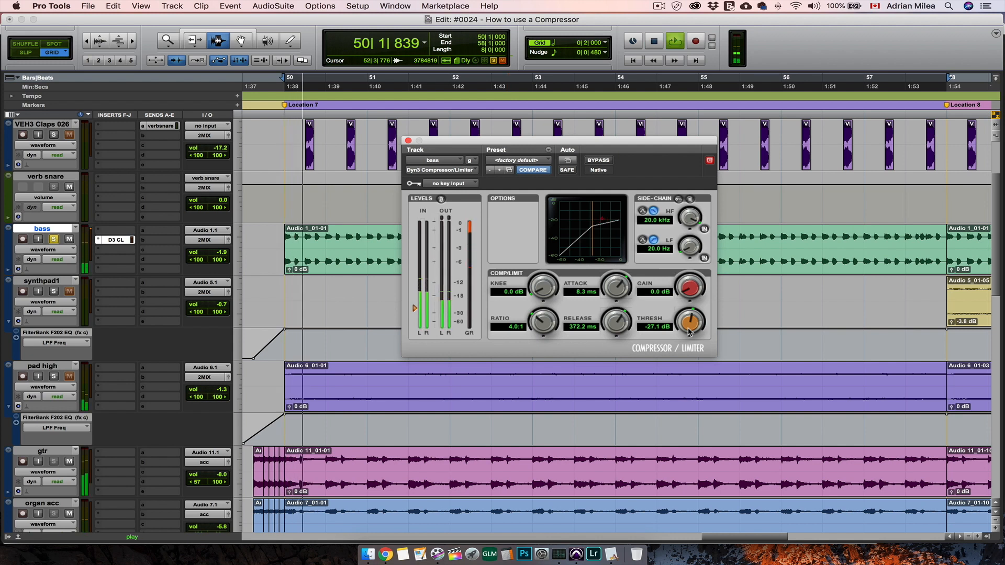
mouse_move(615, 328)
left_mouse_down()
mouse_move(618, 311)
mouse_move(614, 353)
mouse_move(620, 319)
left_mouse_up()
key("space")
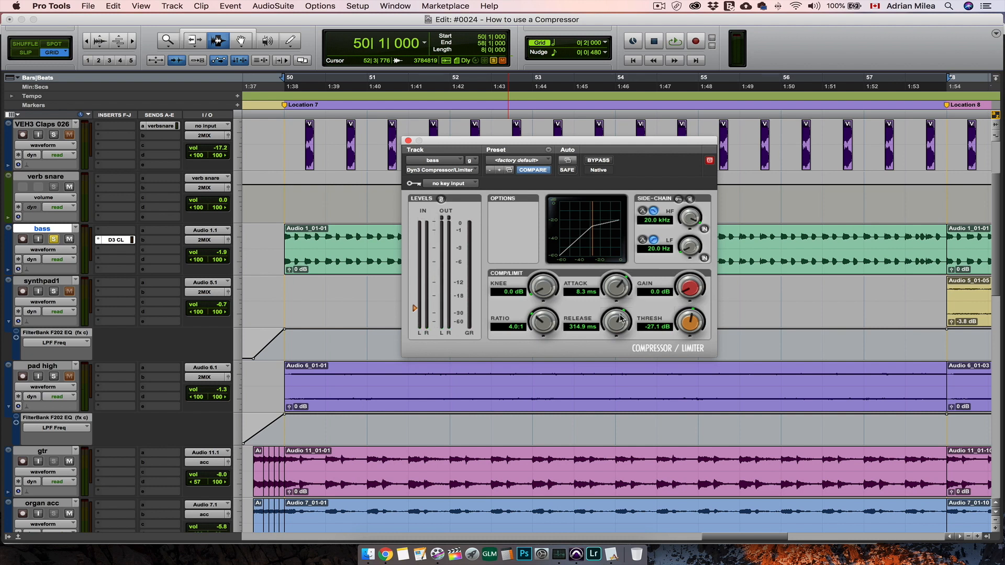
Fine-tune the bass compressor's threshold to -22.2 dB during loop playback.
key("space")
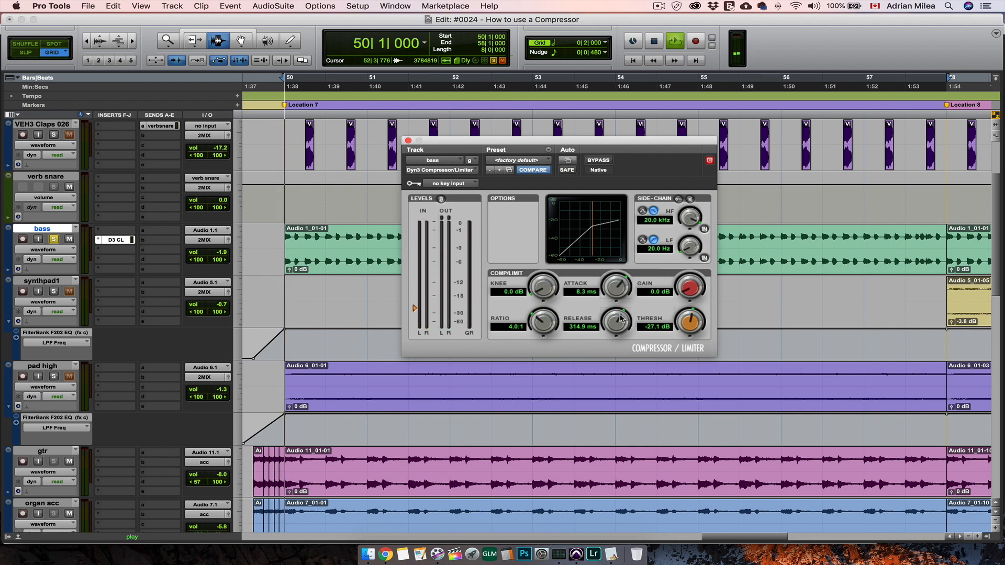
left_click_drag(687, 328, 689, 322)
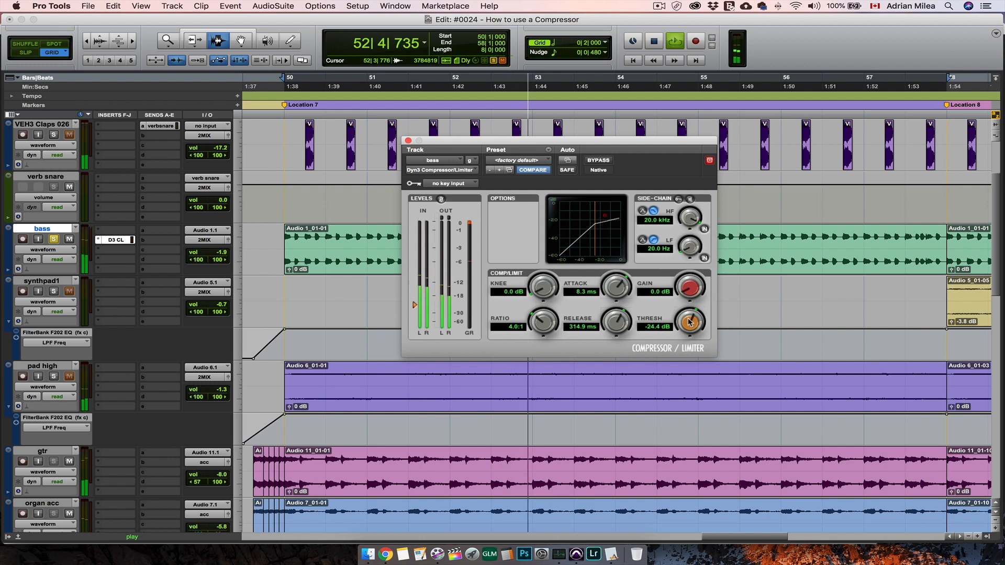
left_click_drag(690, 322, 689, 324)
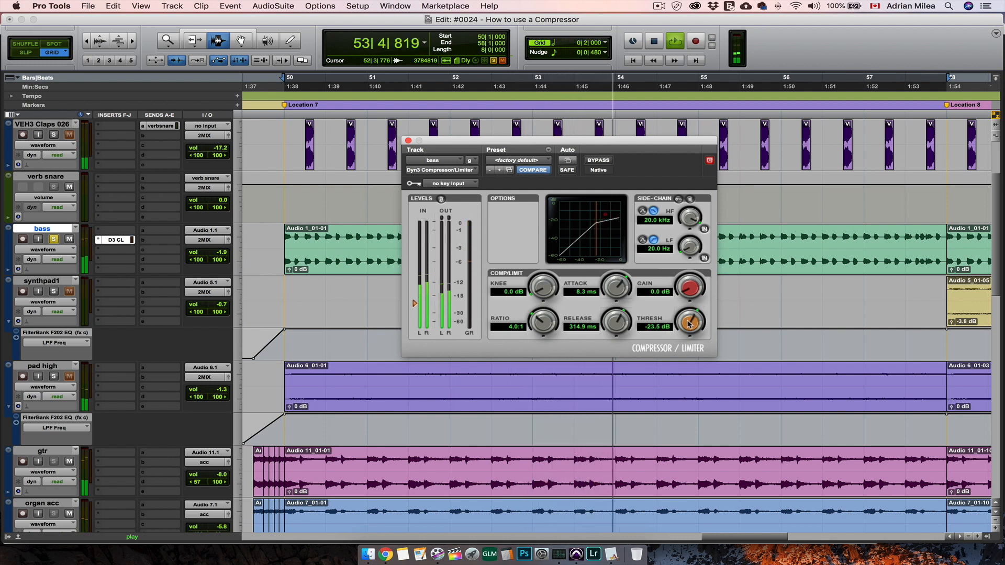
left_click_drag(688, 325, 689, 324)
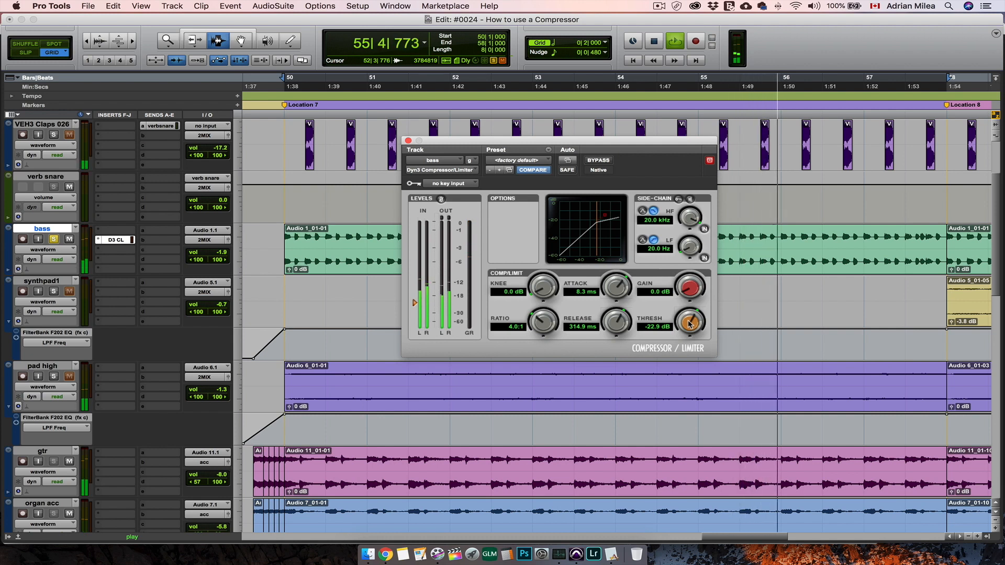
left_click_drag(688, 323, 688, 323)
key("space")
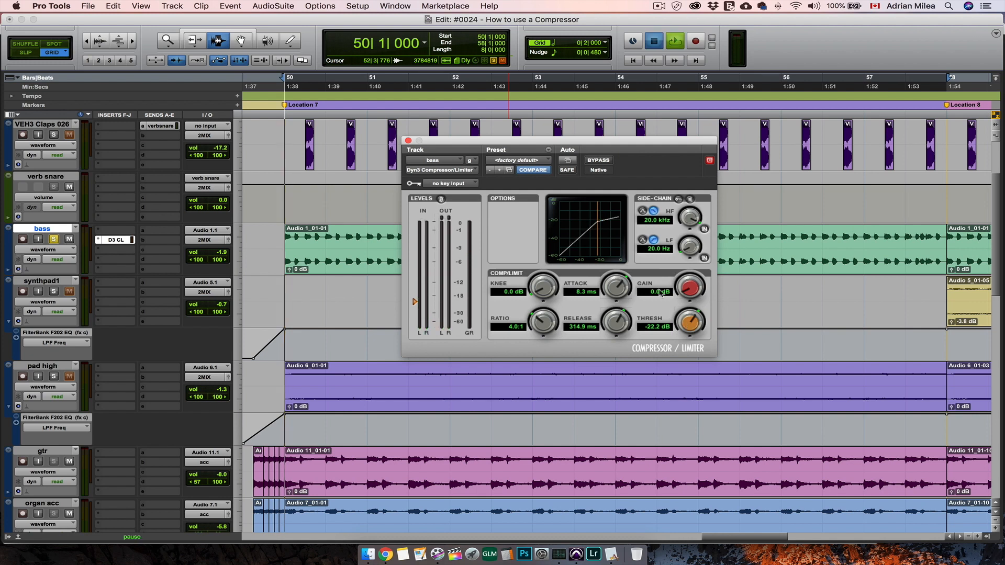
Compare the soloed bass with and without compression by toggling the compressor's bypass during playback, leaving it active.
key("space")
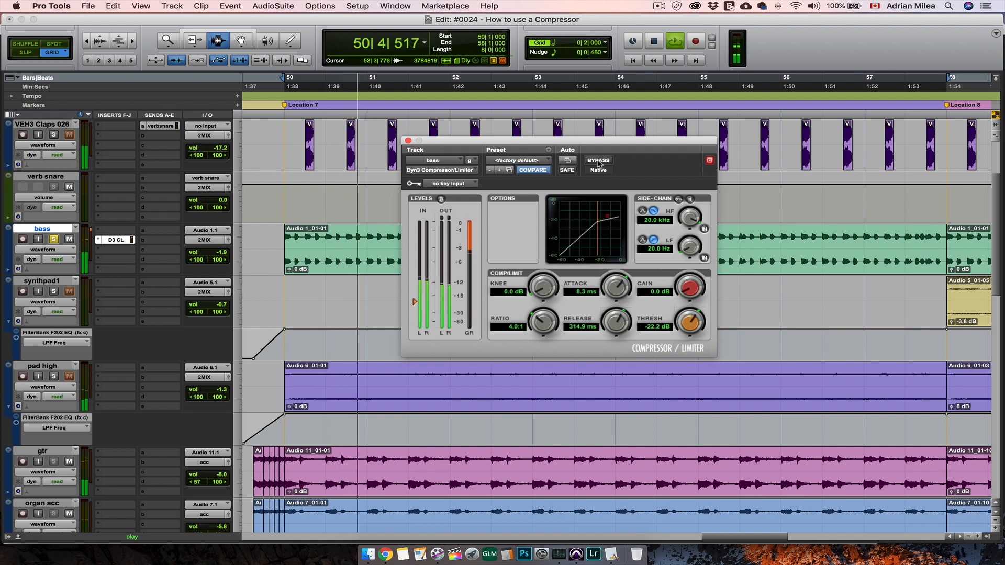
left_click(599, 162)
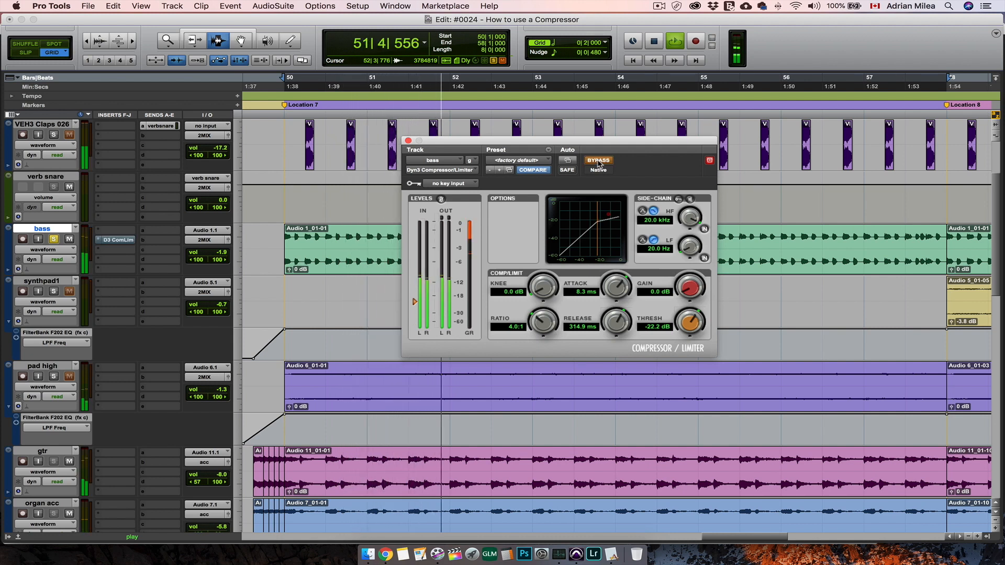
left_click(598, 162)
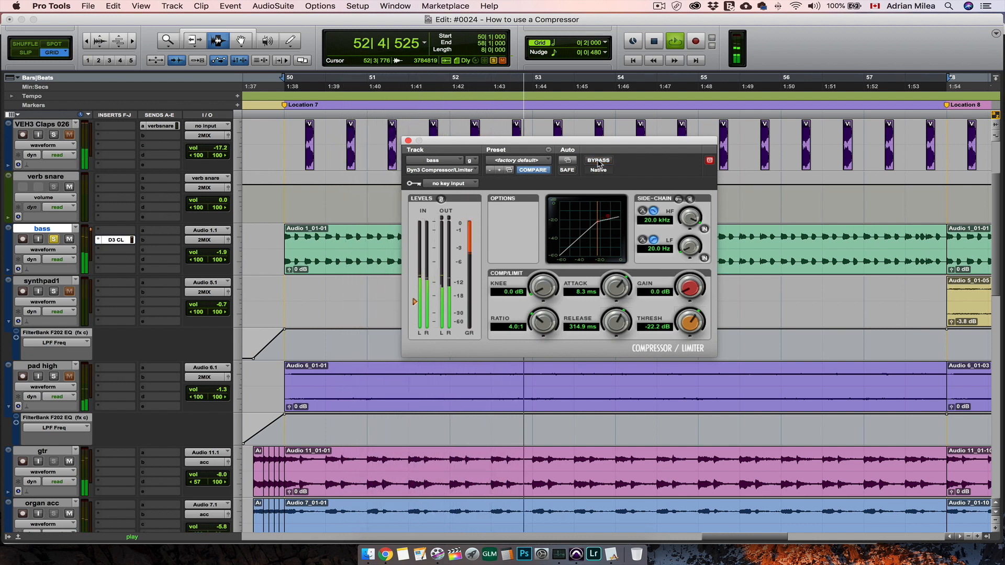
left_click(598, 163)
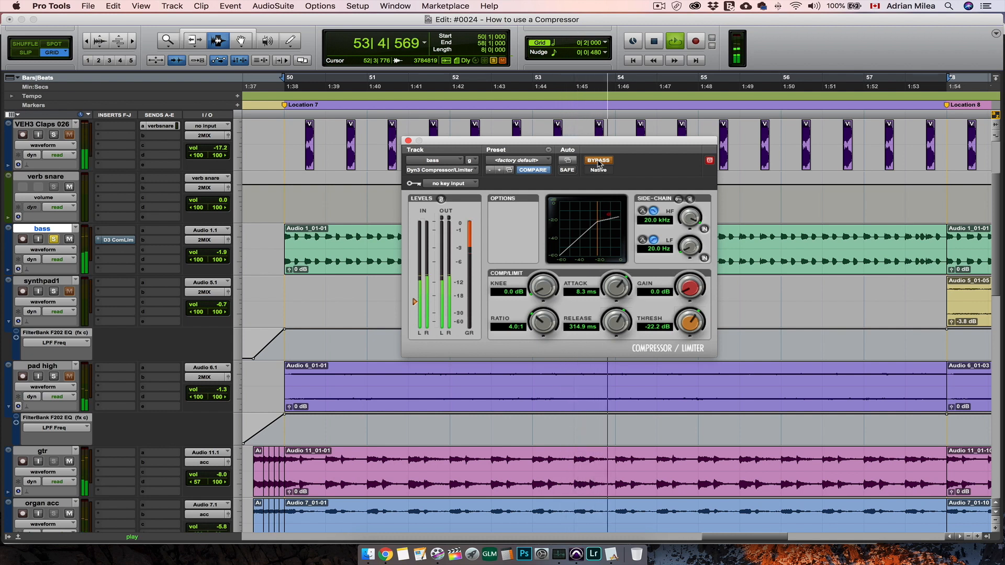
left_click(599, 162)
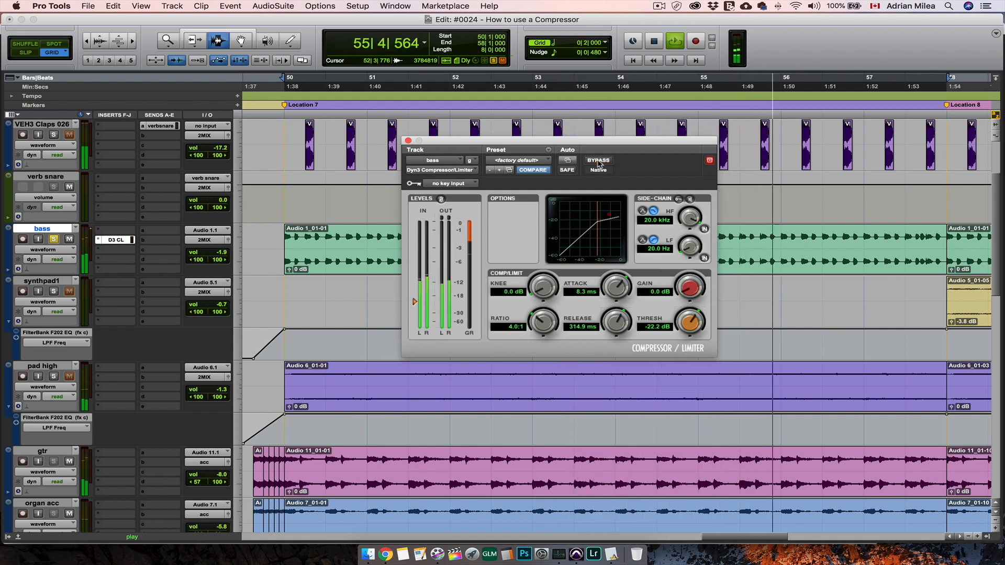
left_click(598, 162)
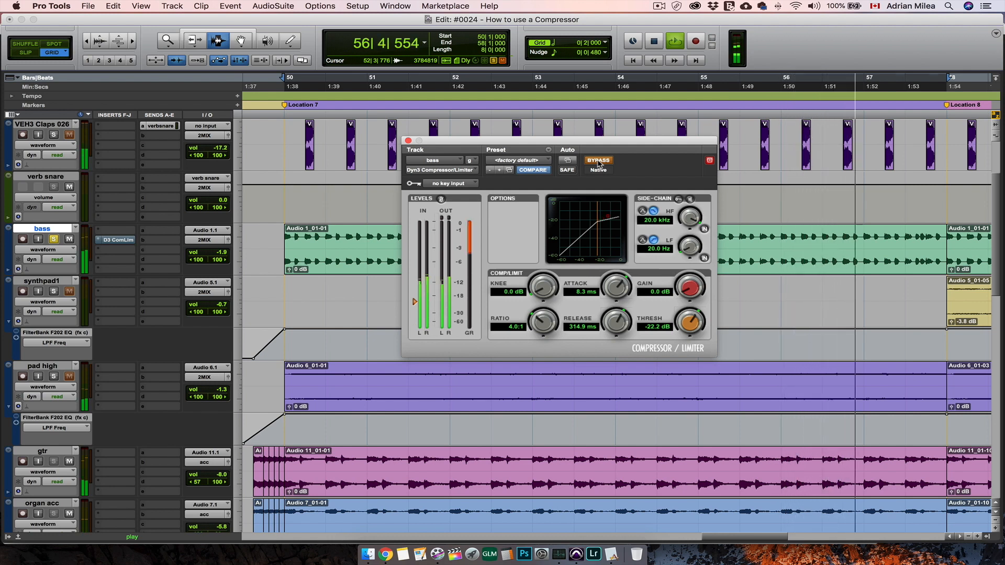
left_click(598, 161)
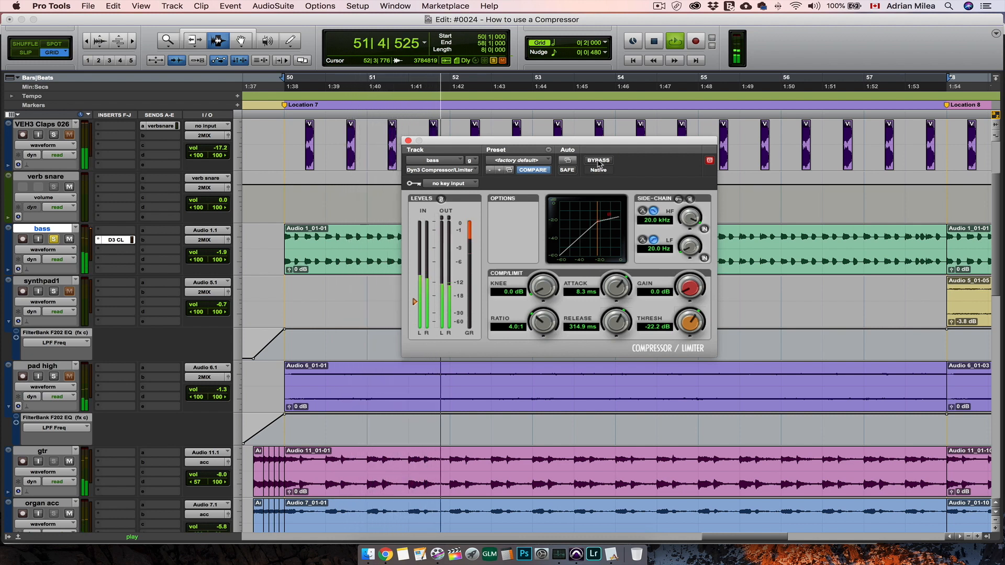
key("space")
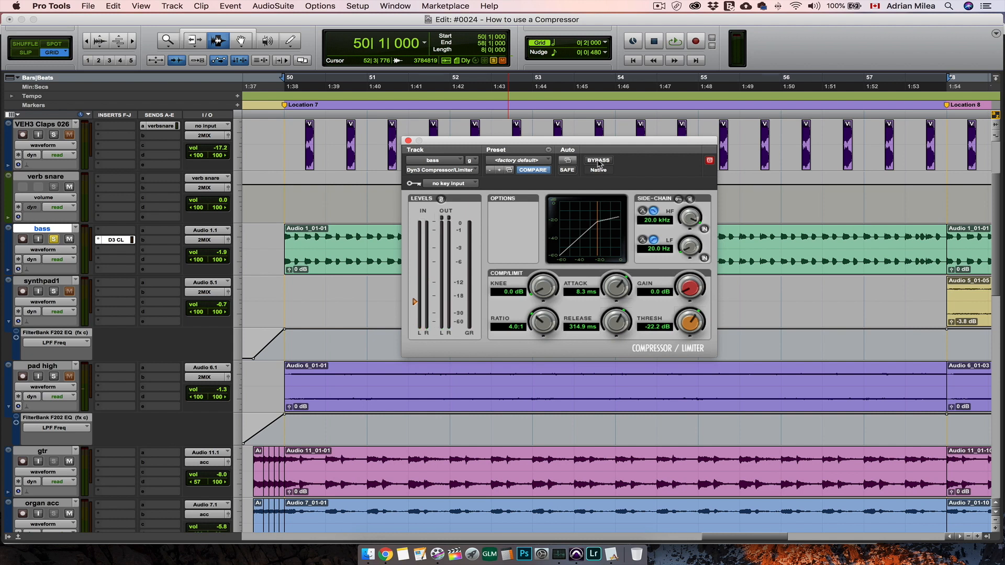
Play the bass in the full mix, set its compressor's gain to 3.2 dB, and compare against the bypassed signal.
key("space")
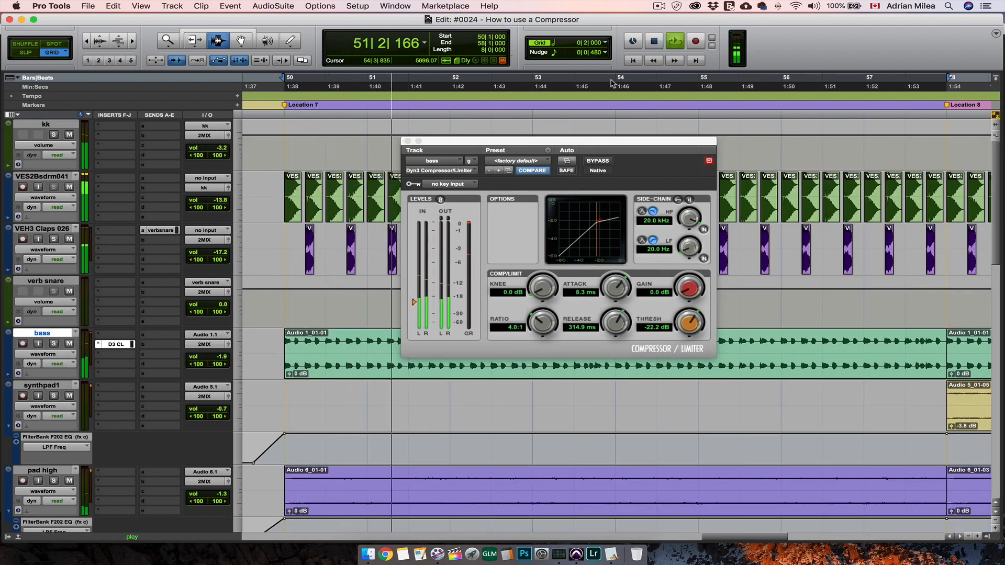
left_click(603, 161)
left_click(603, 161)
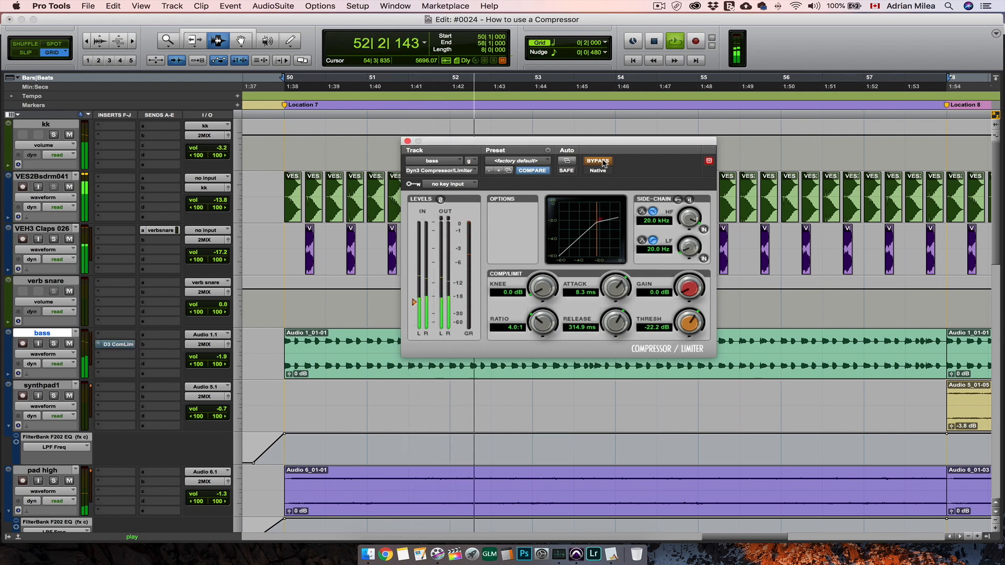
left_click_drag(688, 289, 687, 277)
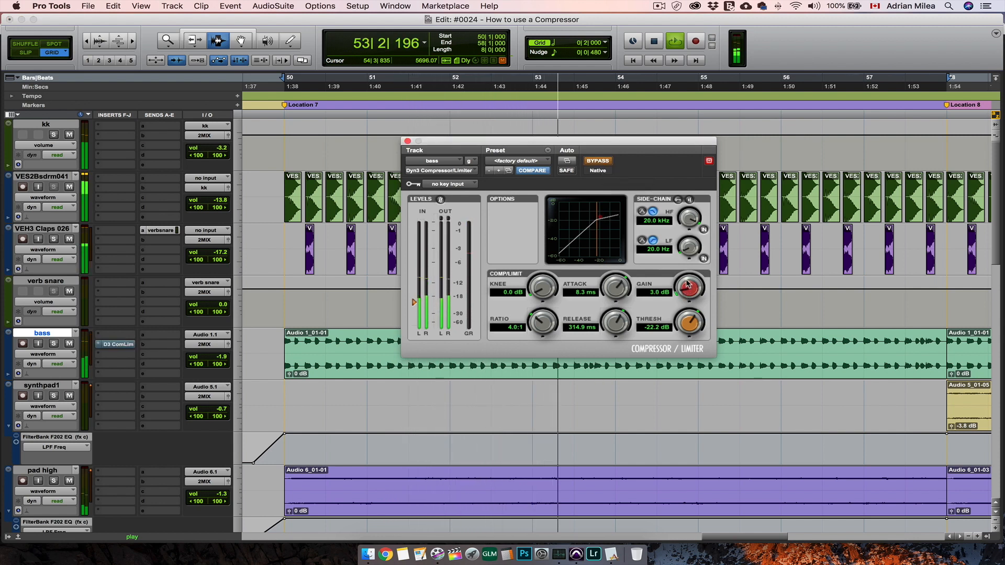
left_click(590, 165)
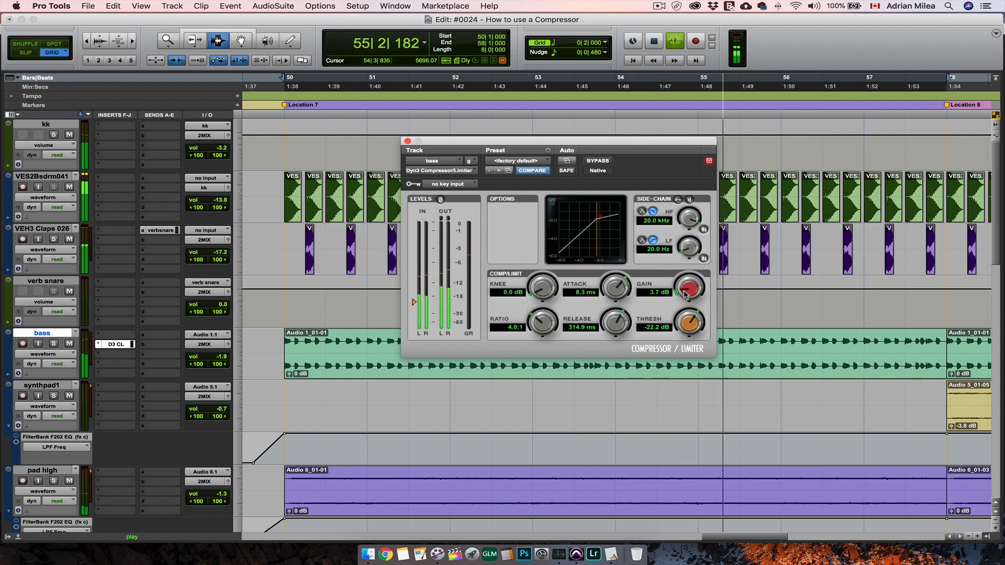
left_click_drag(685, 290, 682, 298)
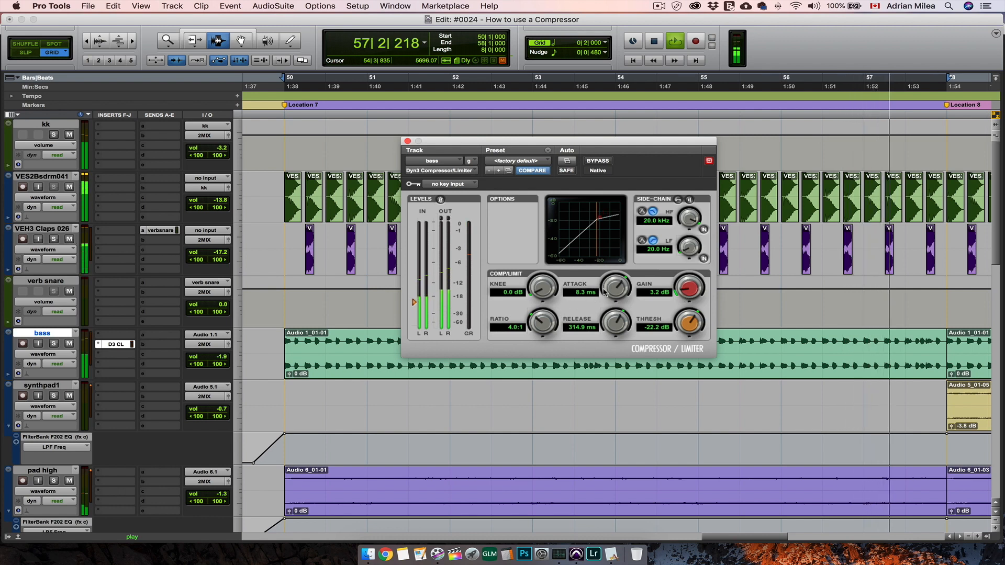
left_click(598, 161)
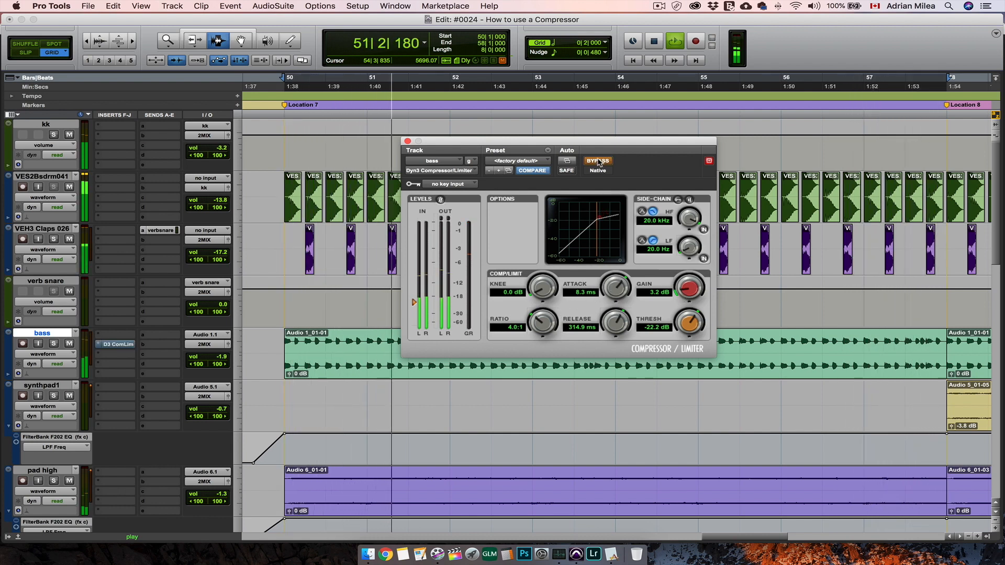
left_click(599, 162)
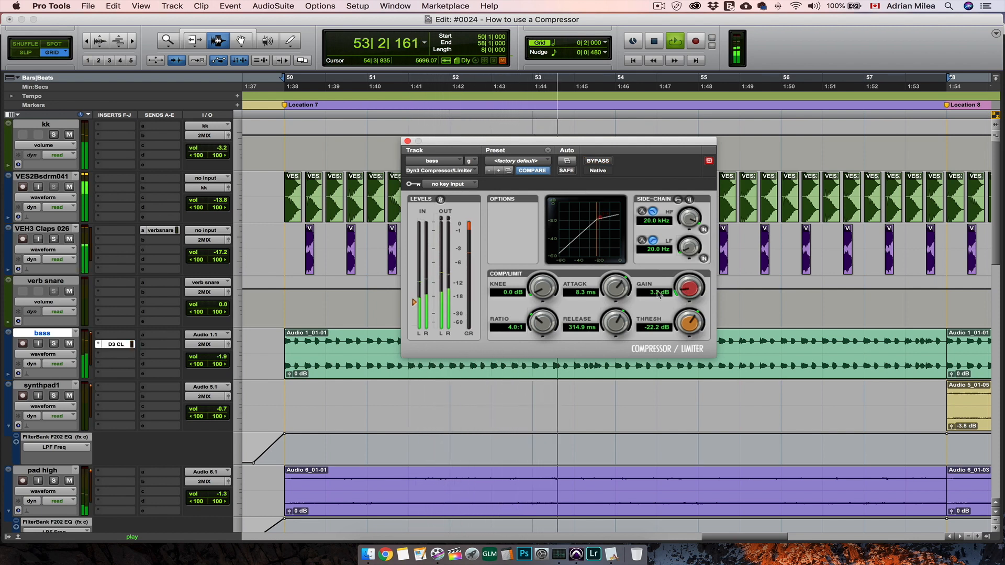
Set the bass compressor's threshold to -25.8 dB and gain to 3.9 dB, checking the result against bypass.
left_click_drag(684, 324, 680, 343)
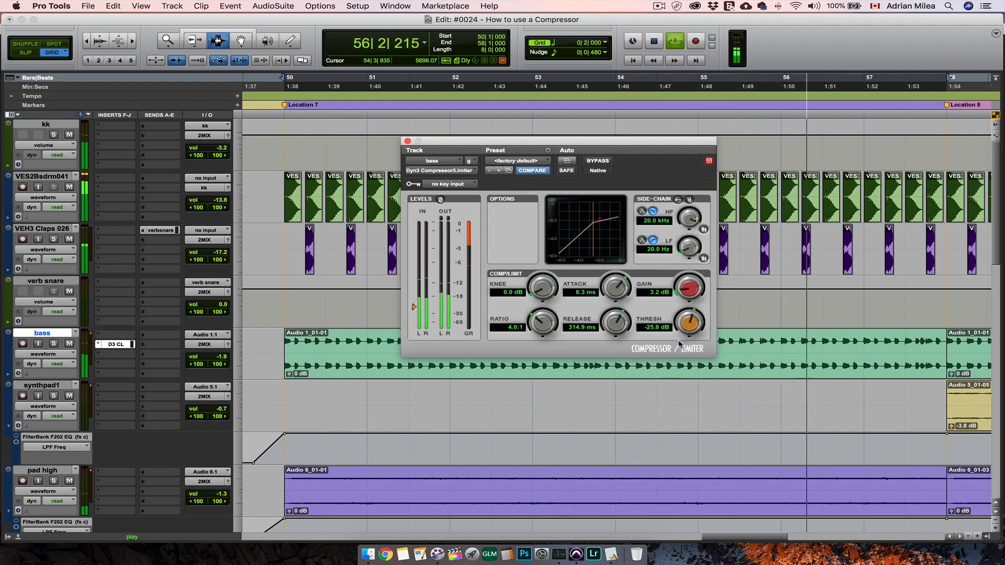
left_click_drag(688, 296, 690, 295)
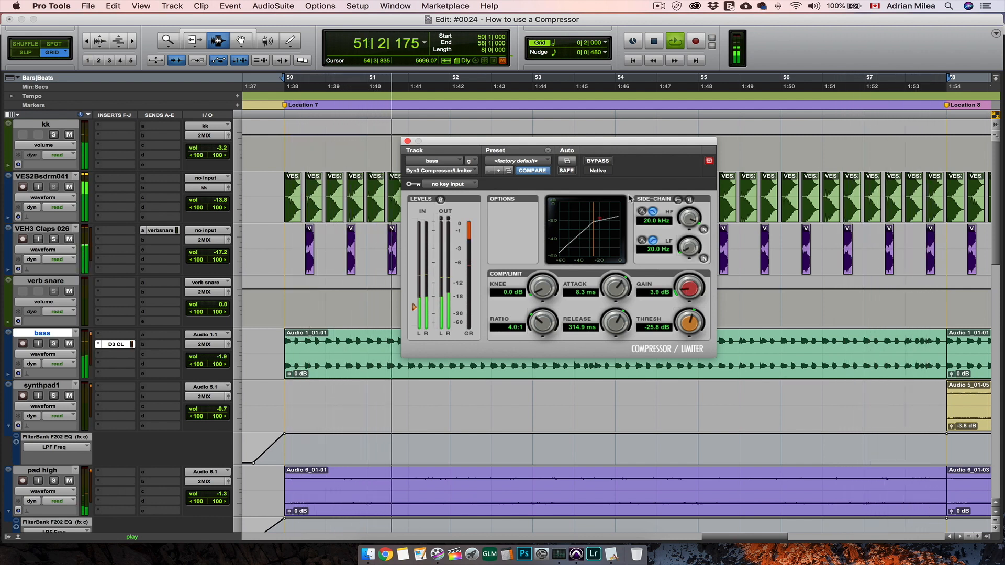
left_click(602, 164)
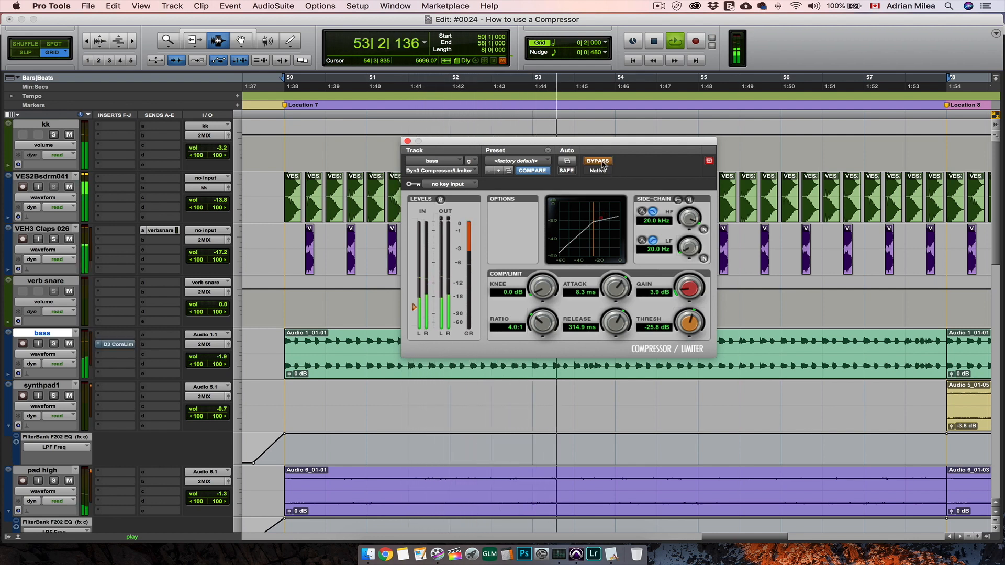
left_click(602, 164)
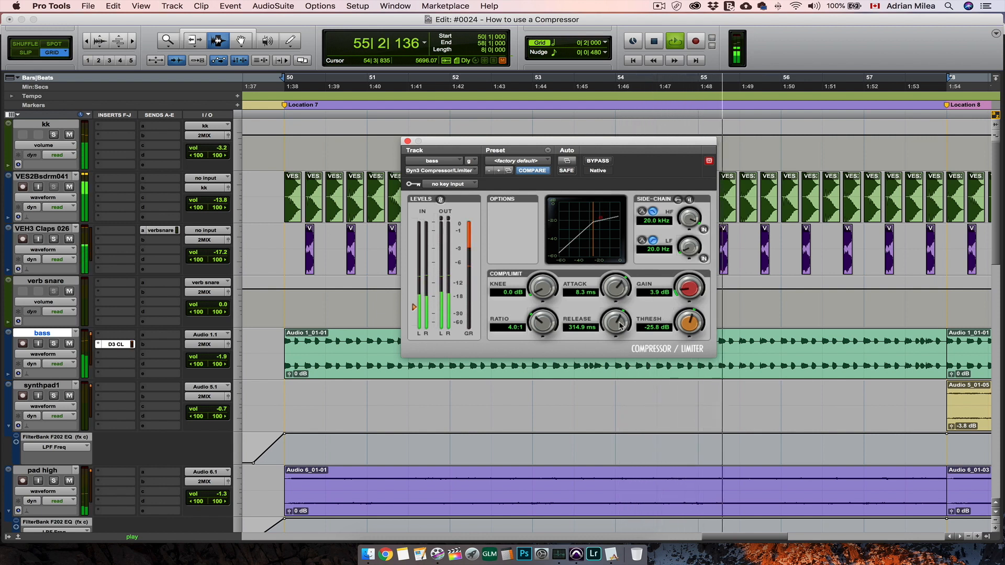
Set the bass compressor's release to 336.7 ms, compare it against bypass, and stop playback with the compressor active.
left_click_drag(620, 324, 620, 322)
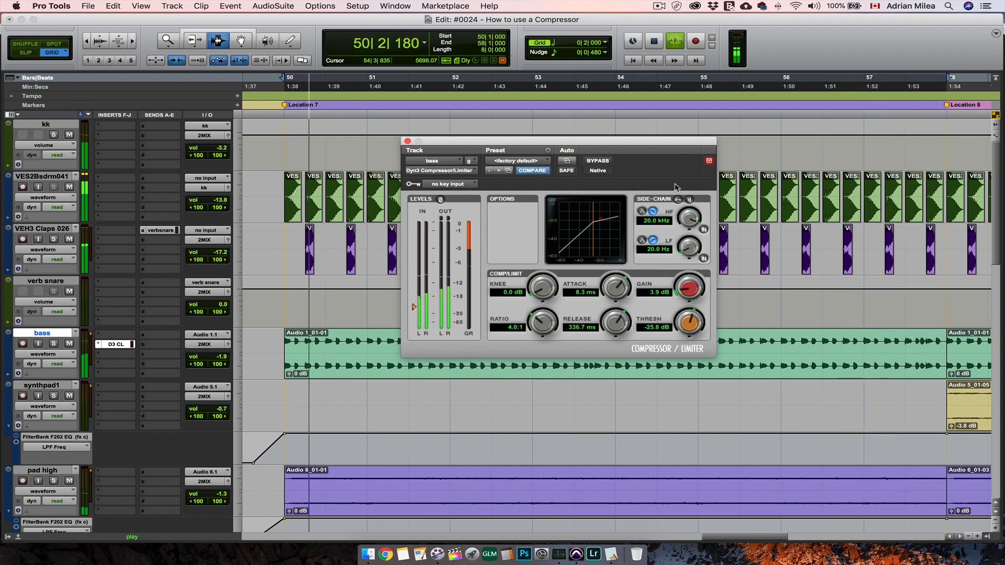
left_click(598, 161)
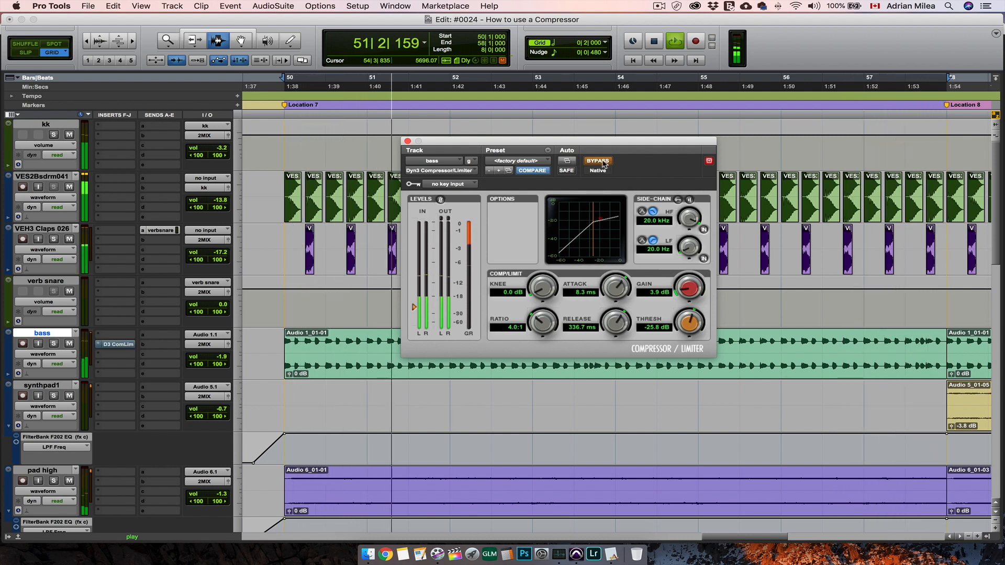
left_click(603, 164)
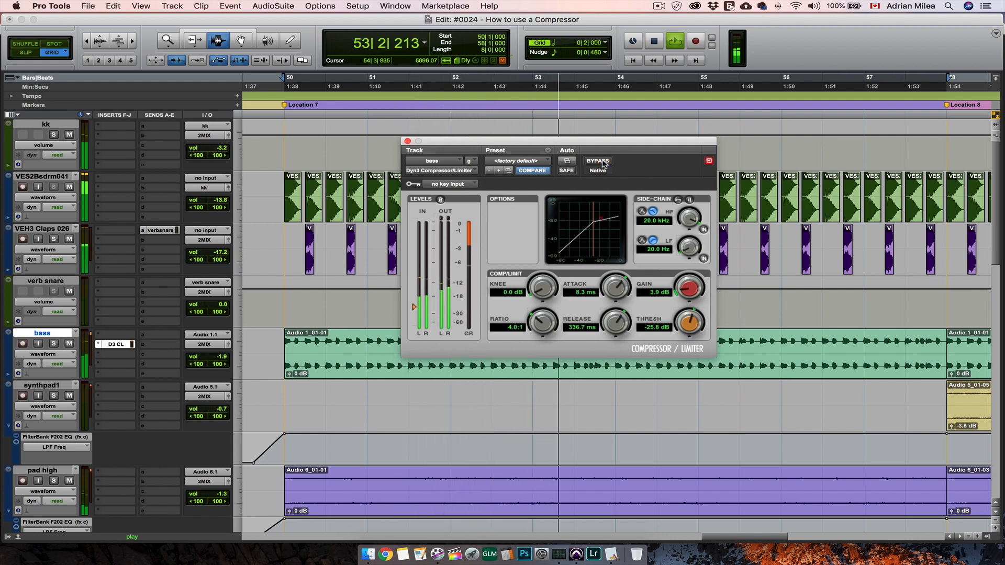
key("space")
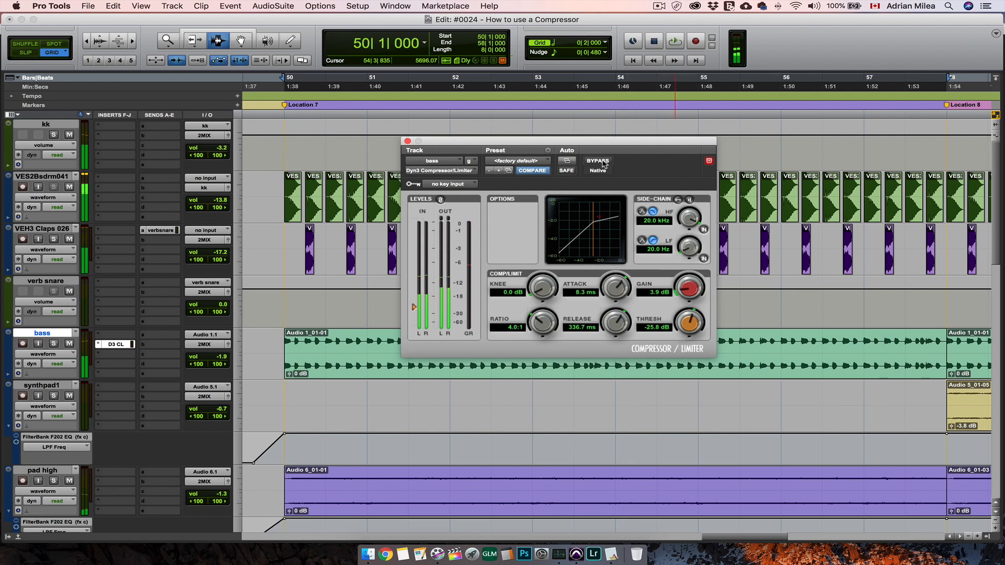